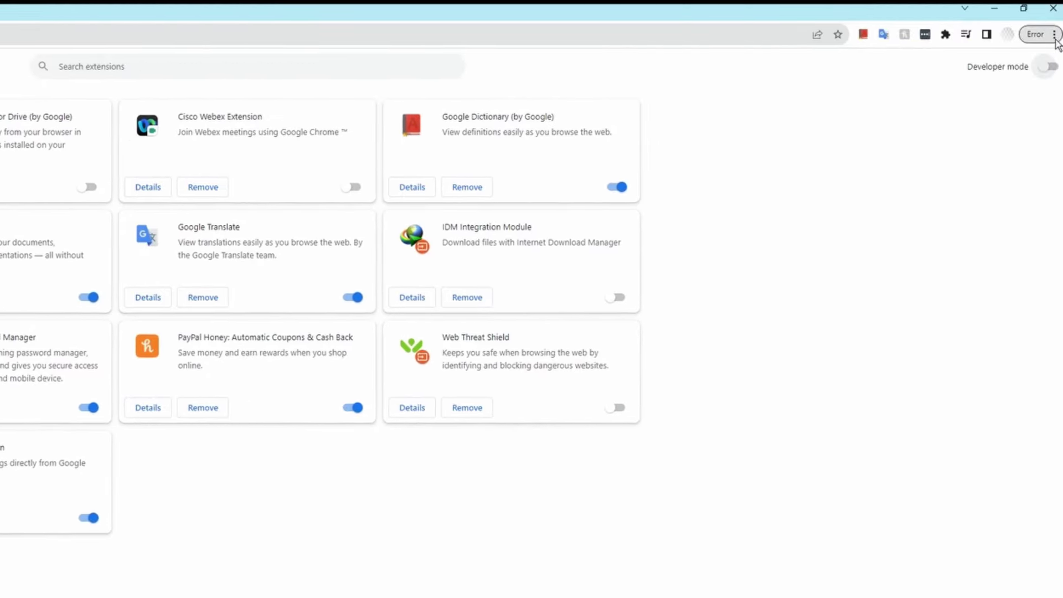
# - Open Chrome's Manage Extensions page and turn on Developer mode to reveal extension IDs
pyautogui.click(1053, 35)
pyautogui.moveTo(962, 191)
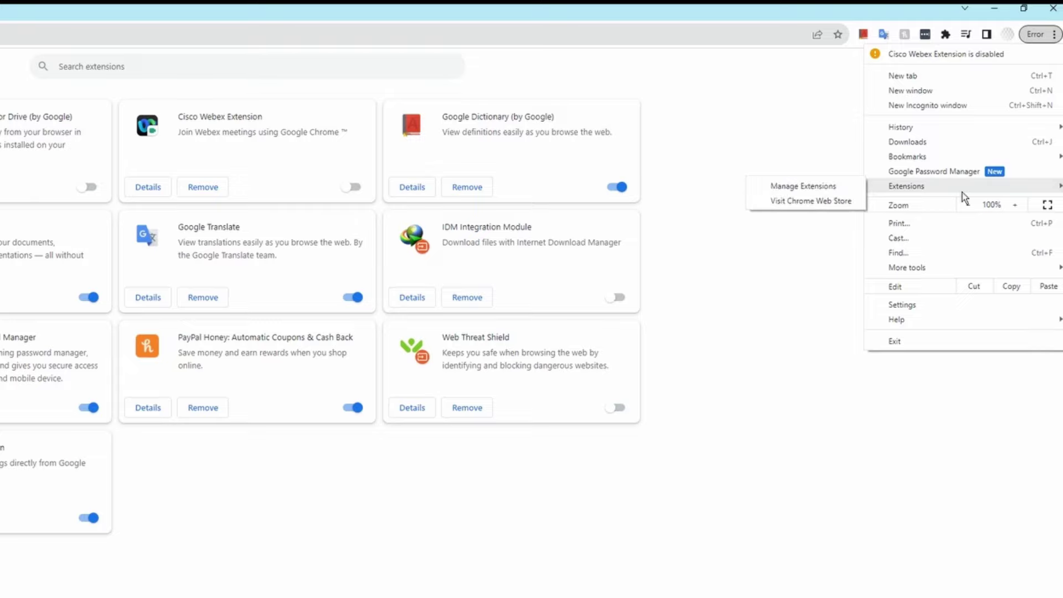
pyautogui.click(786, 188)
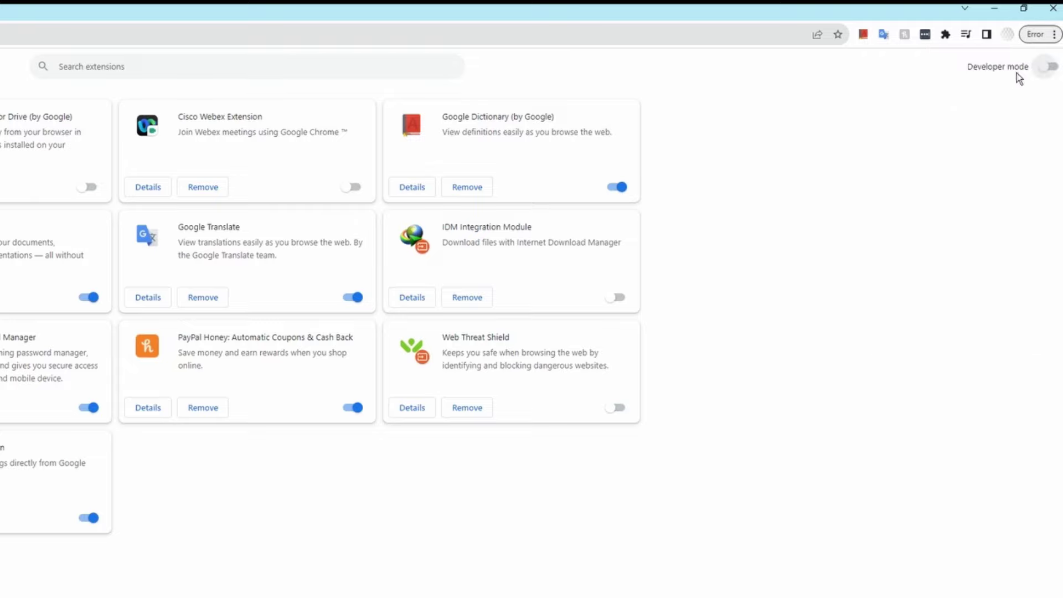
pyautogui.click(1044, 72)
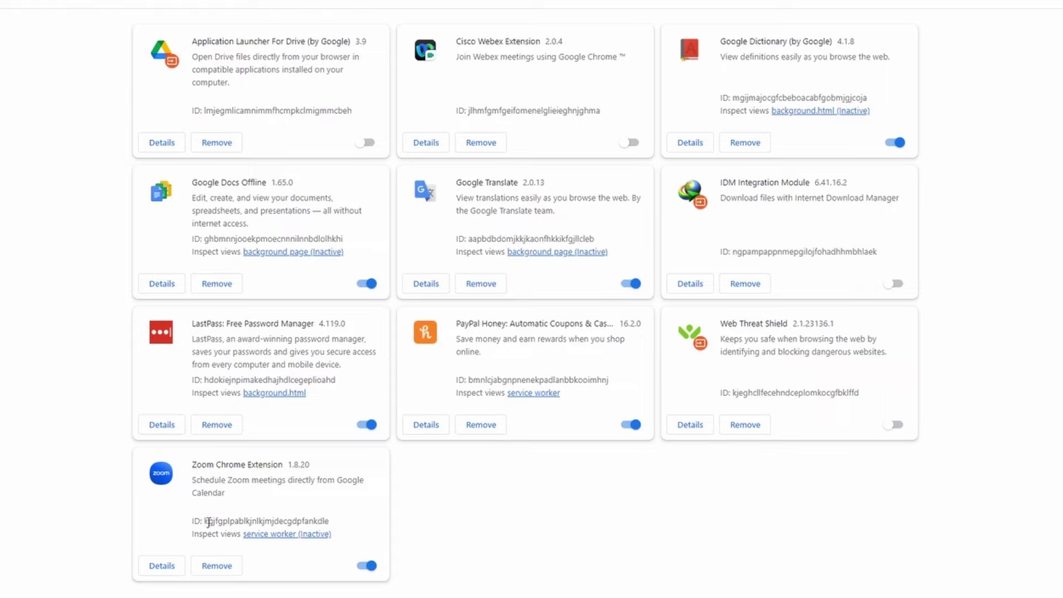
# - Copy the Zoom Chrome Extension's ID and switch to the User Data\Default\Extensions folder
pyautogui.moveTo(205, 521); pyautogui.dragTo(331, 523)
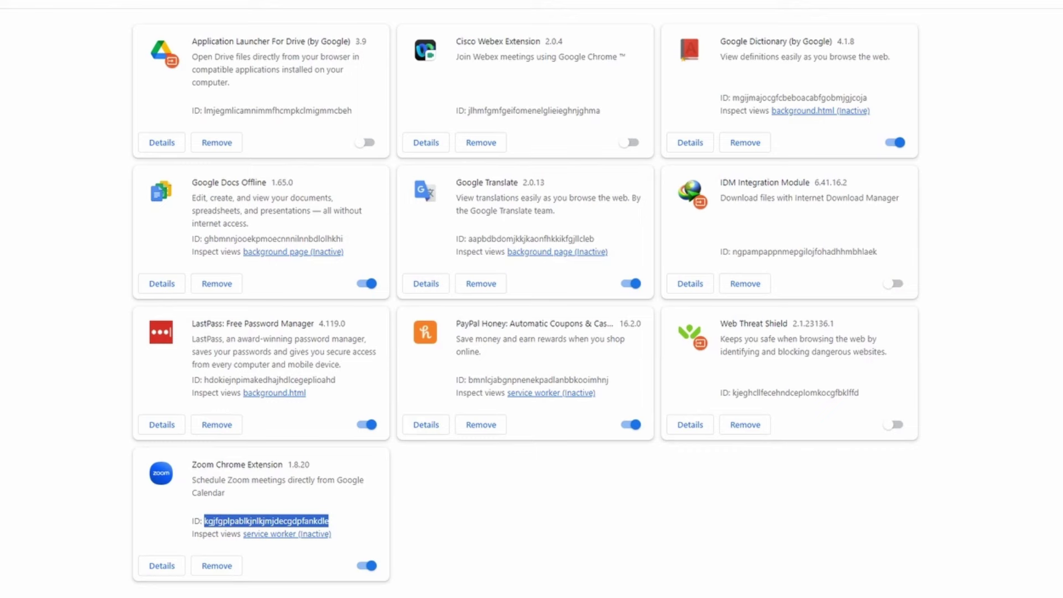
pyautogui.hotkey('alt', 'Tab')
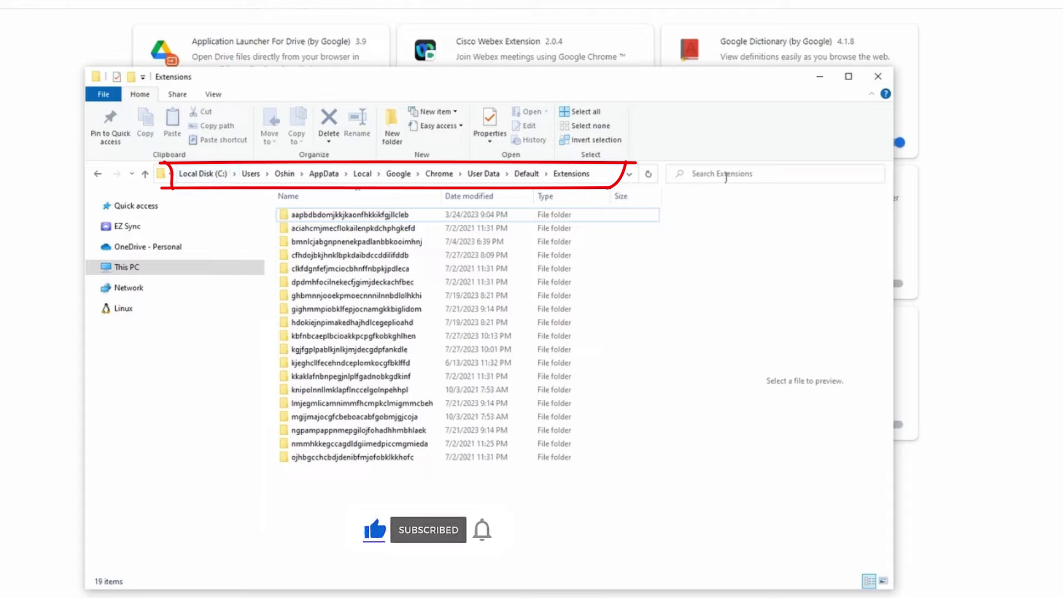
# - Search the Extensions folder for the pasted Zoom ID and open its folder
pyautogui.click(719, 174)
pyautogui.write('kgjfgplpablkjnlkjmjdecgdpfankdle')
pyautogui.click(875, 174)
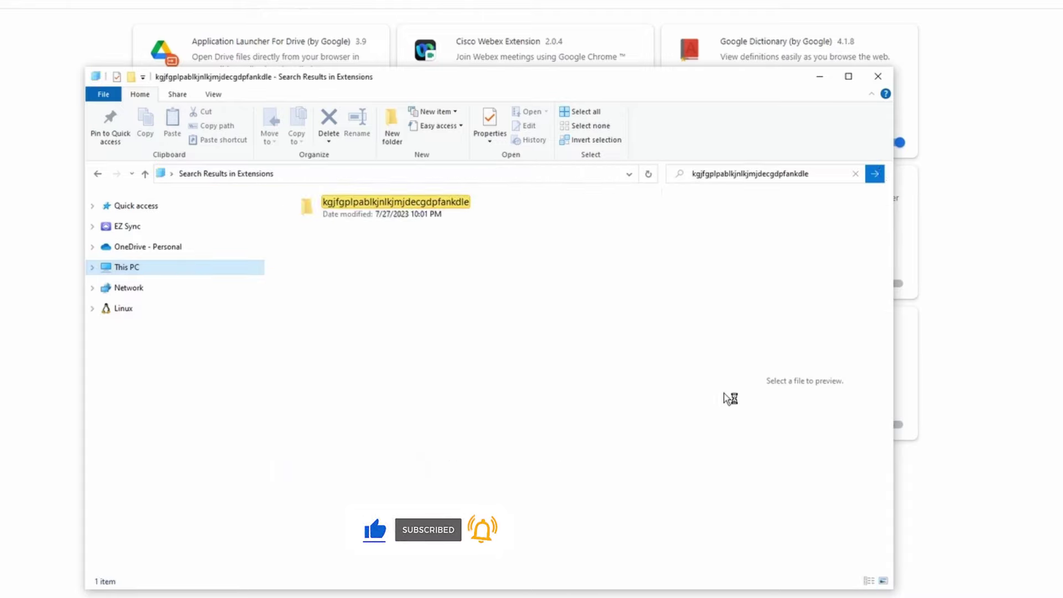
pyautogui.doubleClick(357, 219)
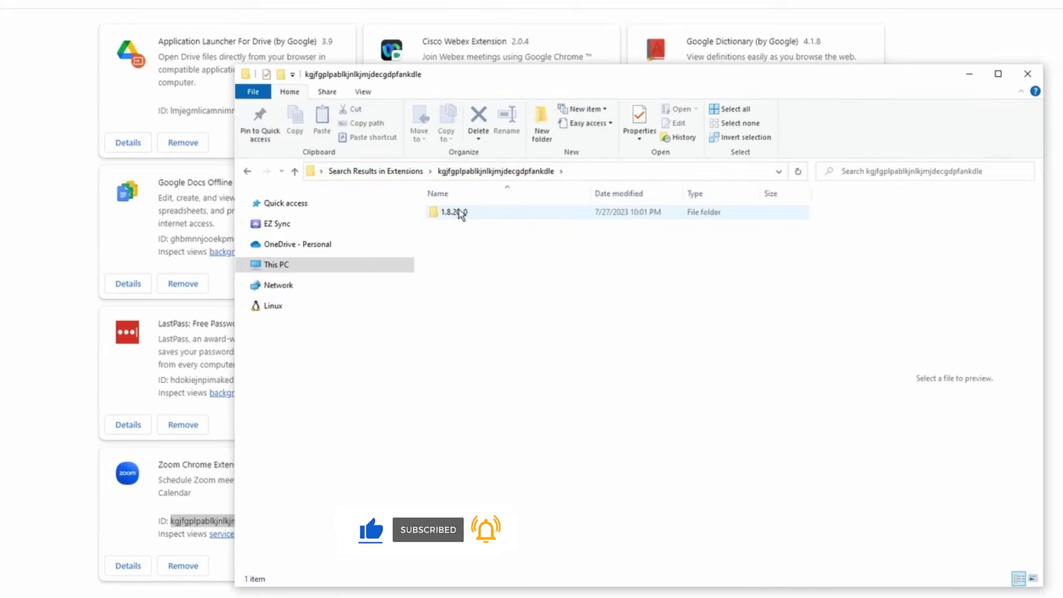
# - Open the manifest file inside the 1.8.20_0 version folder in Notepad
pyautogui.doubleClick(487, 212)
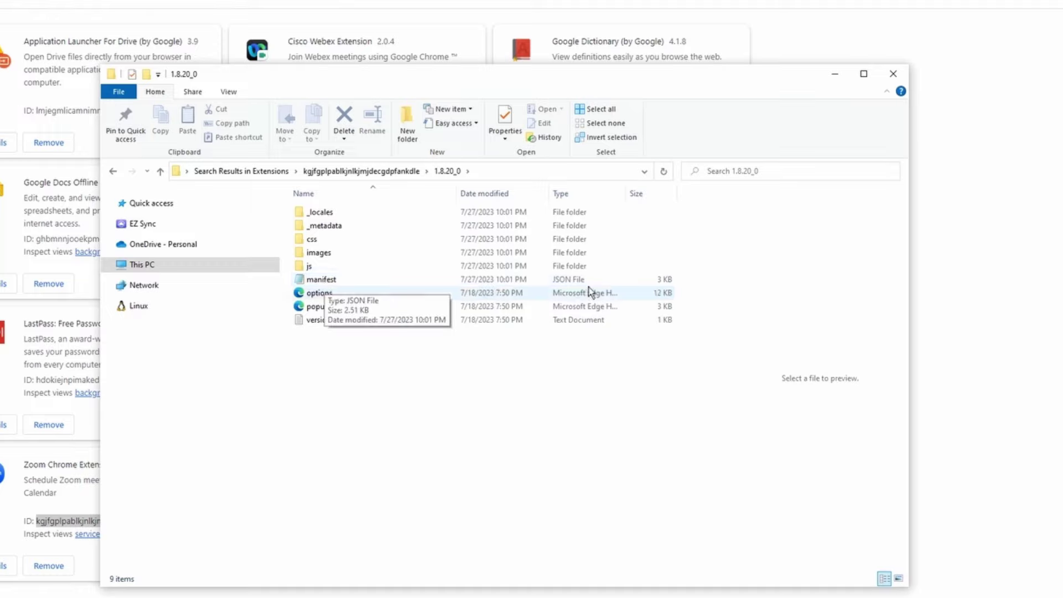
pyautogui.click(323, 281)
pyautogui.doubleClick(323, 282)
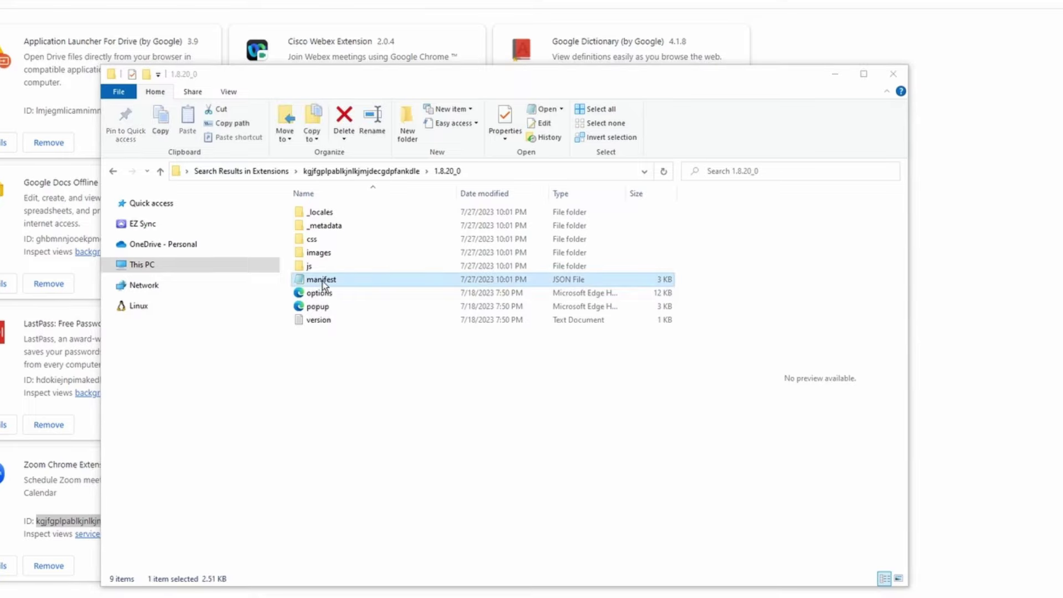
# - Create a new blank Notepad note and paste the Zoom extension ID into it
pyautogui.scroll(-7, 268, 385)
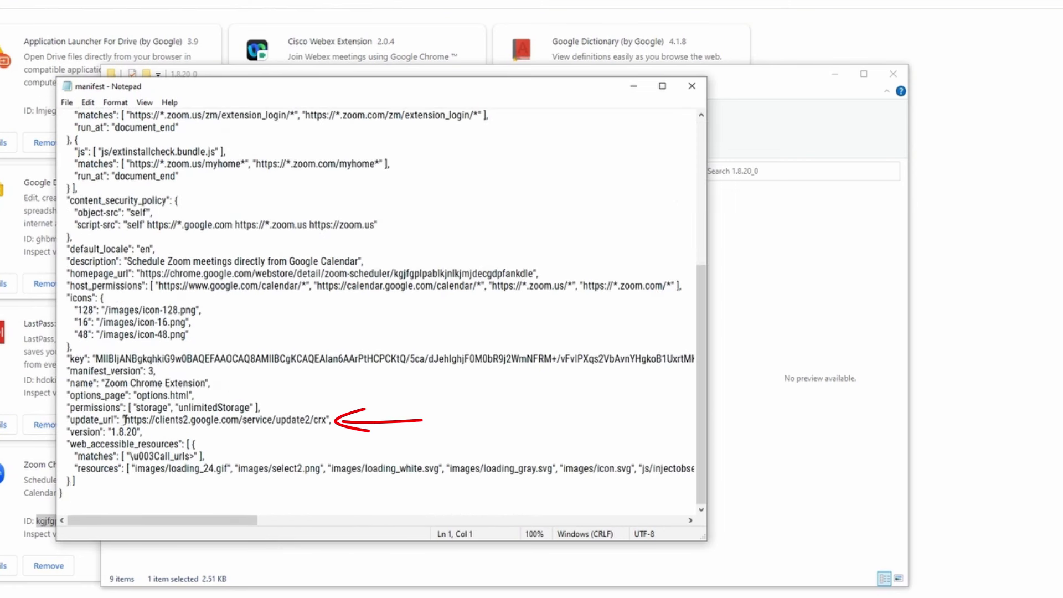
pyautogui.click(66, 103)
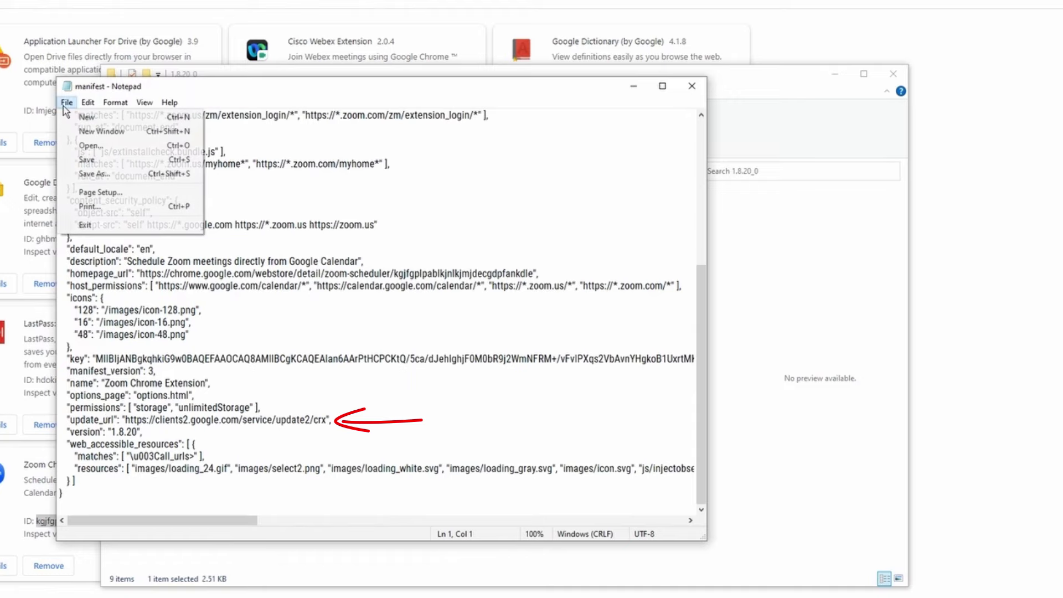
pyautogui.click(83, 115)
pyautogui.moveTo(162, 89); pyautogui.dragTo(534, 122)
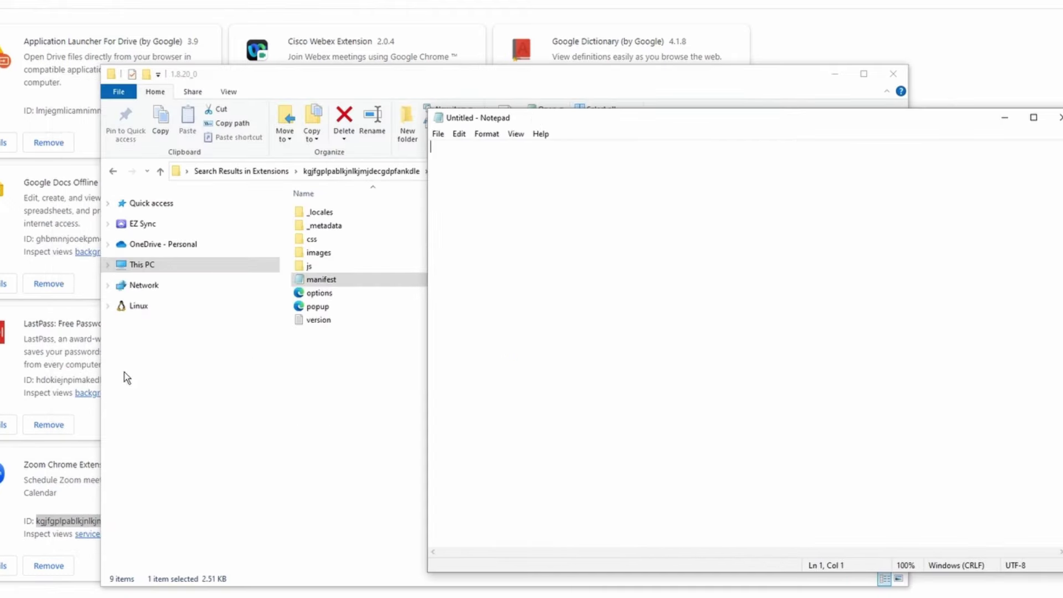
pyautogui.click(49, 519)
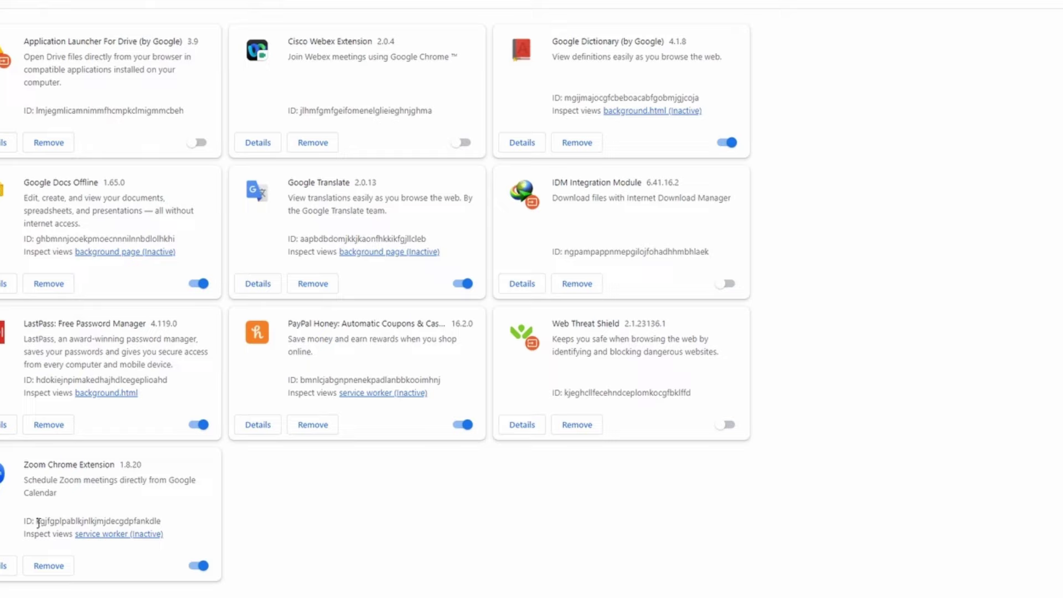
pyautogui.moveTo(37, 521); pyautogui.dragTo(166, 531)
pyautogui.hotkey('ctrl', 'c')
pyautogui.hotkey('alt', 'Tab')
pyautogui.hotkey('ctrl', 'v')
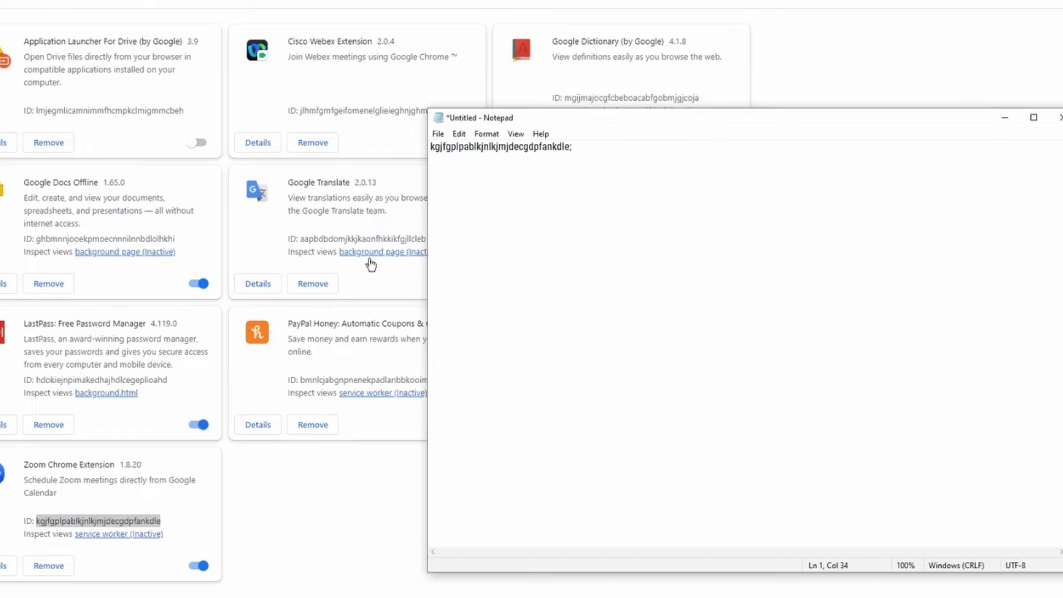
# - Copy the manifest's update_url value and paste it after the ID in the note
pyautogui.hotkey('alt', 'Tab')
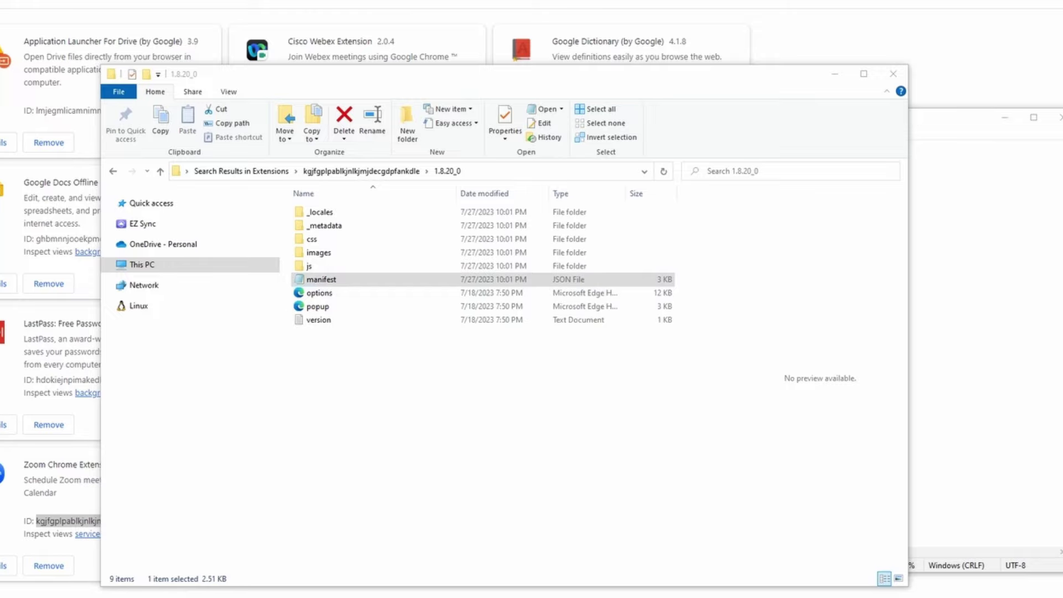
pyautogui.press('Return')
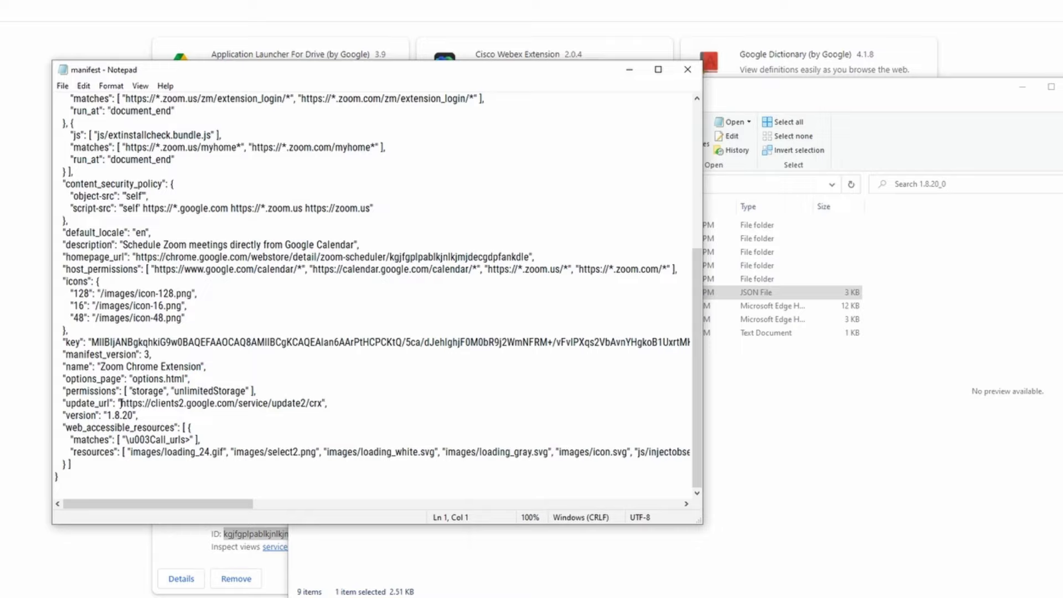
pyautogui.moveTo(121, 402); pyautogui.dragTo(322, 403)
pyautogui.hotkey('ctrl', 'c')
pyautogui.hotkey('alt', 'Tab')
pyautogui.hotkey('ctrl', 'v')
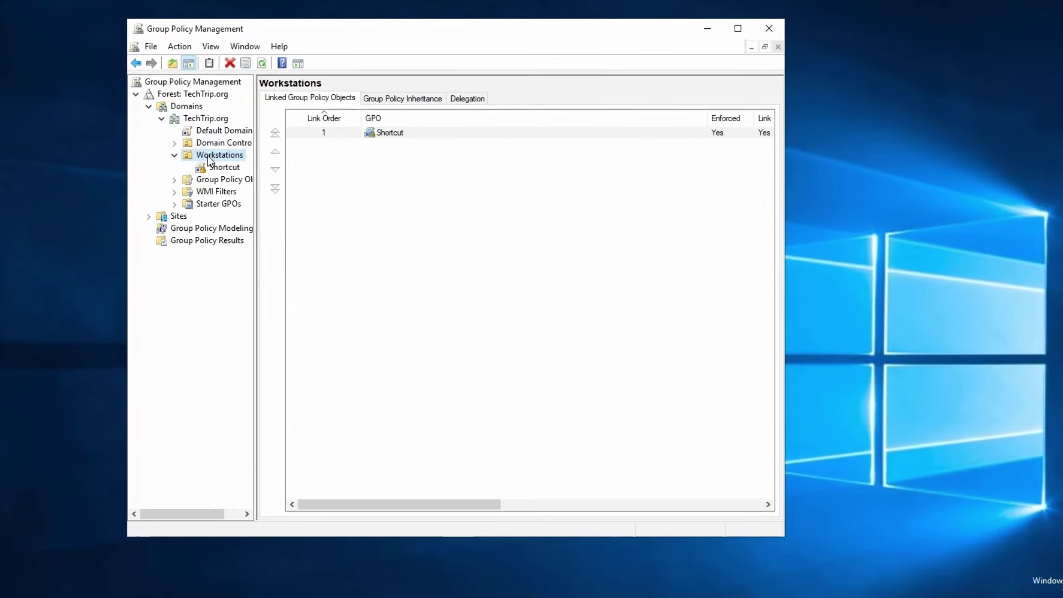
# - Create a GPO named 'Zoom Ext.' linked to Workstations and open it for editing
pyautogui.rightClick(211, 156)
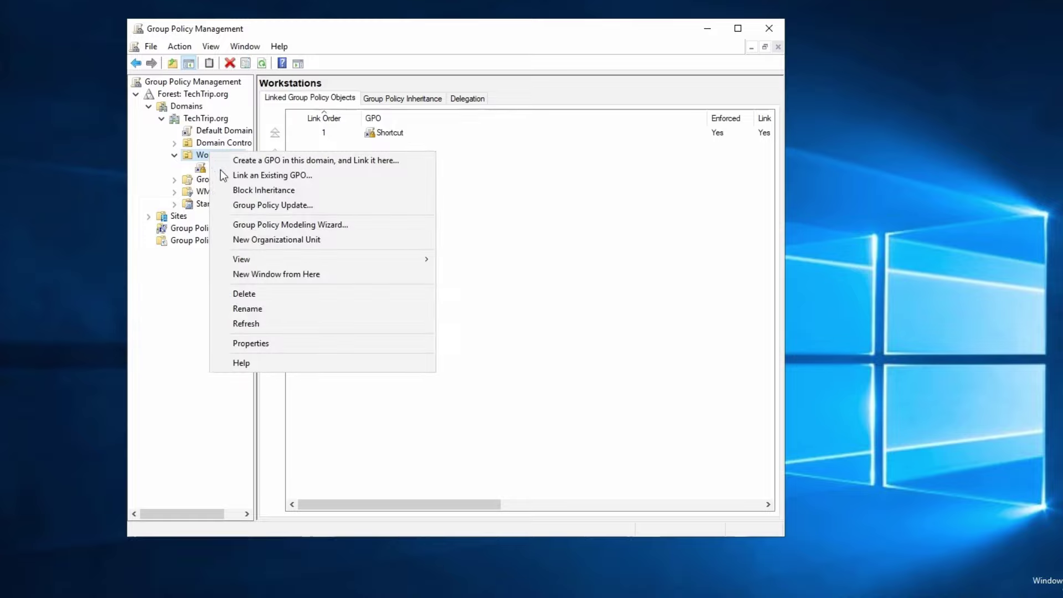
pyautogui.click(260, 161)
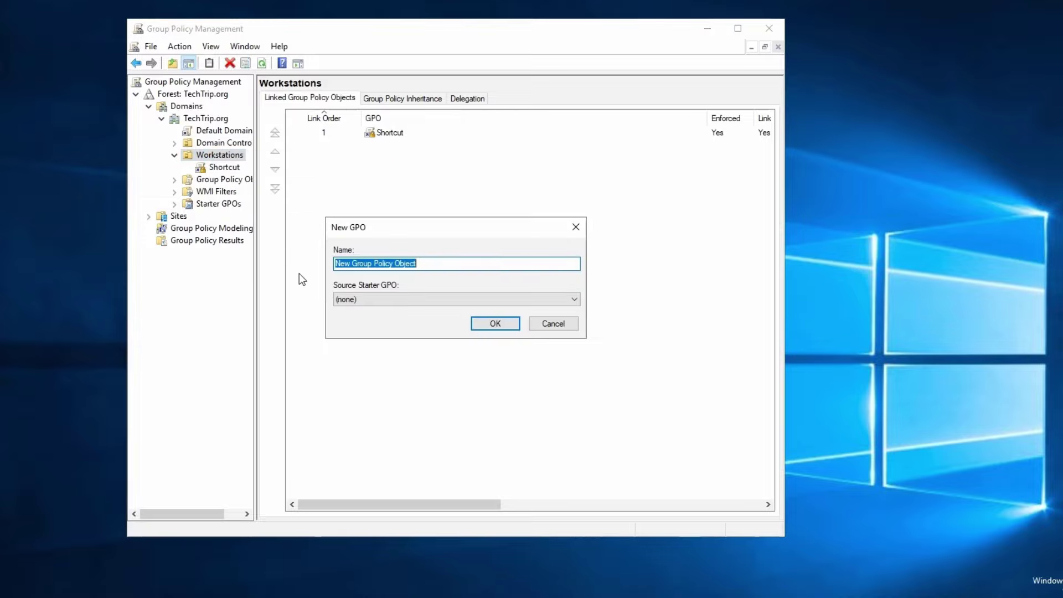
pyautogui.write('Com Ed')
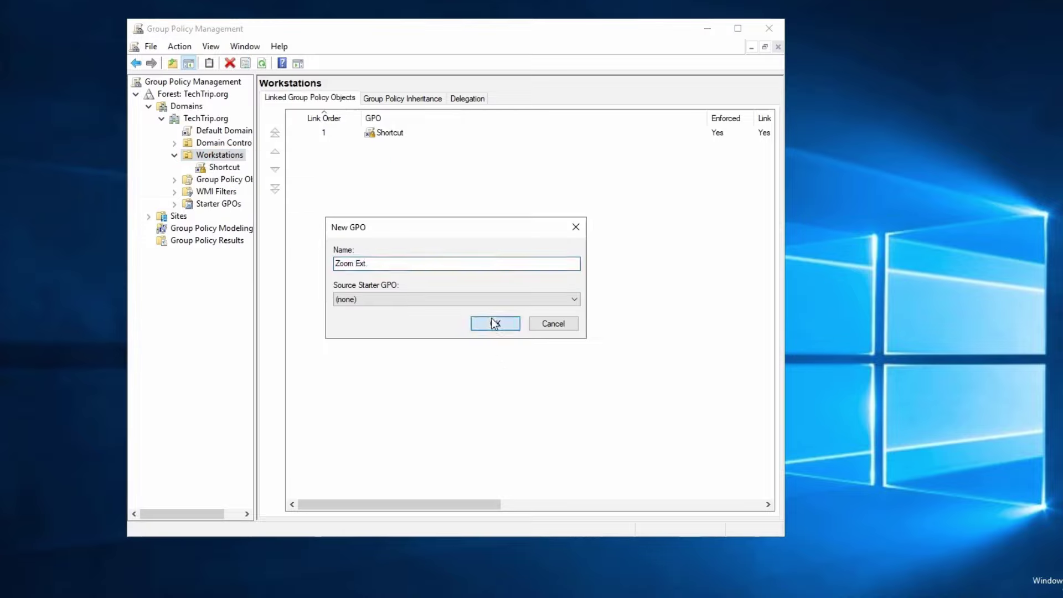
pyautogui.click(495, 323)
pyautogui.rightClick(226, 179)
pyautogui.click(241, 188)
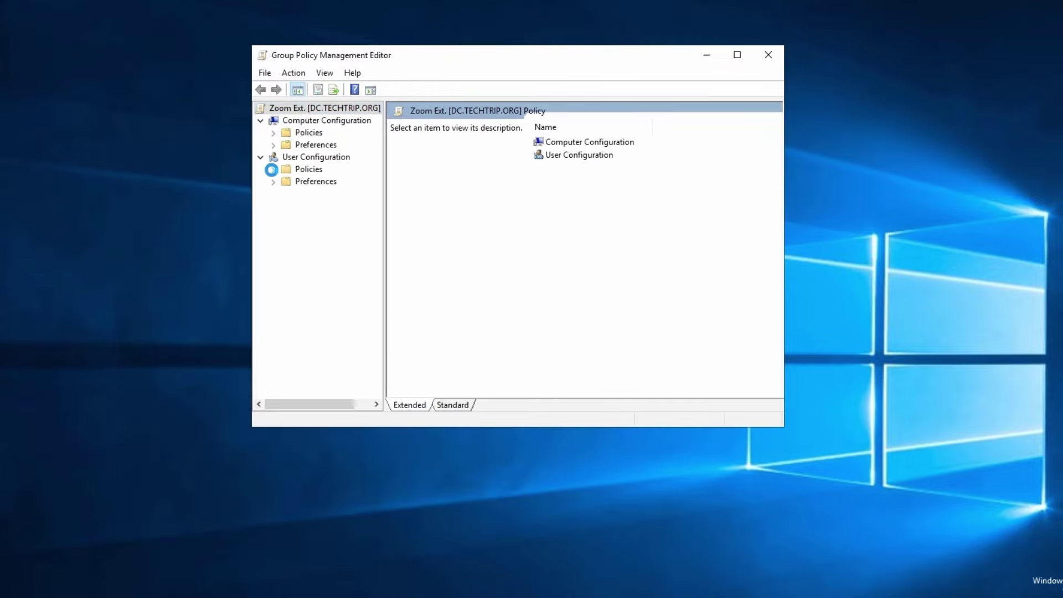
# - Under User Configuration > Google Chrome > Extensions, enable 'Configure the list of force-installed apps and extensions'
pyautogui.click(273, 169)
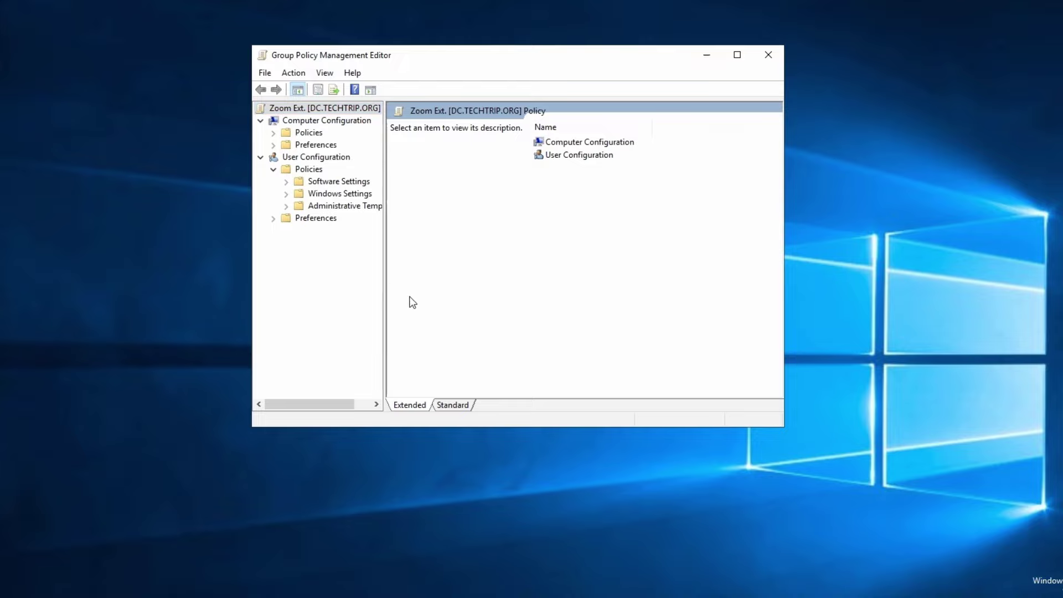
pyautogui.moveTo(493, 306); pyautogui.dragTo(496, 306)
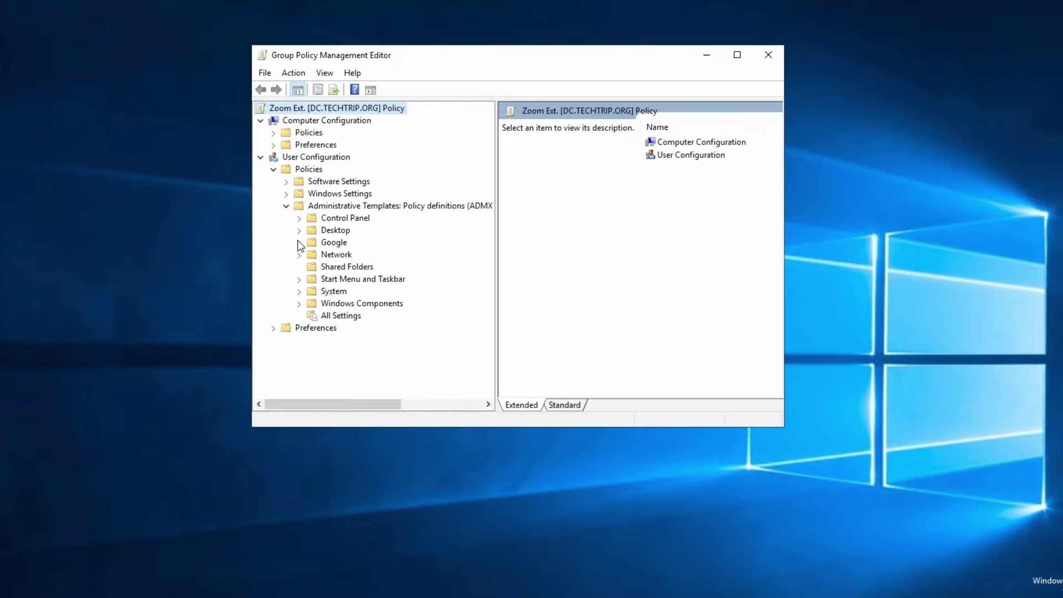
pyautogui.click(299, 242)
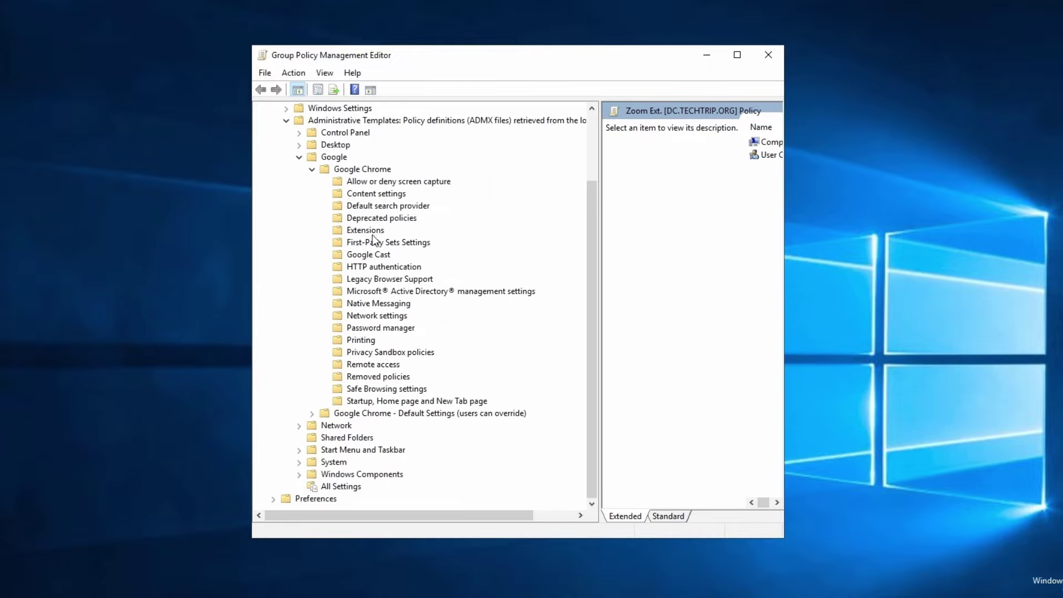
pyautogui.click(372, 231)
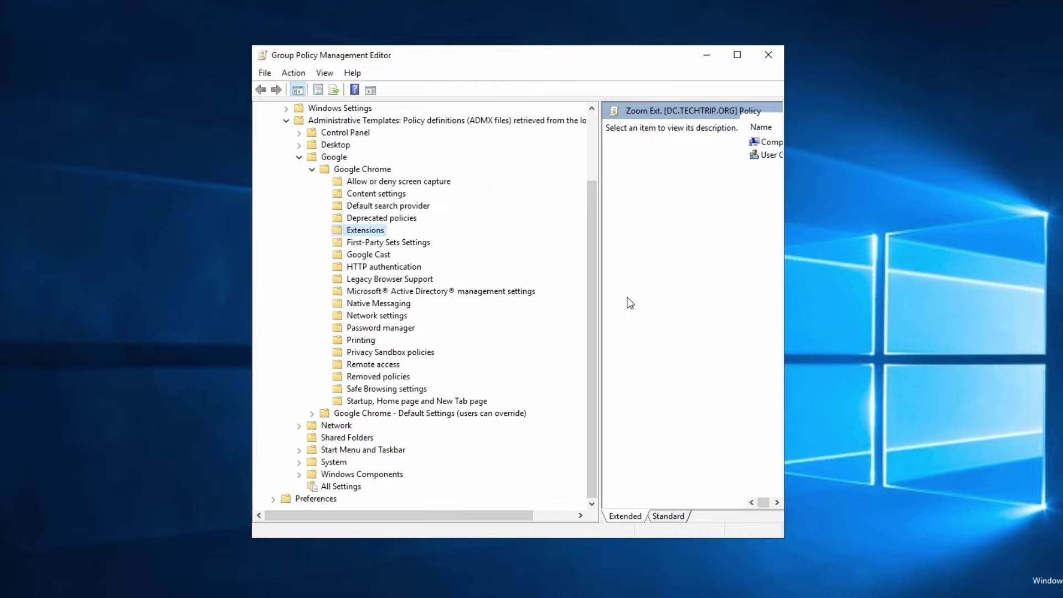
pyautogui.moveTo(783, 308); pyautogui.dragTo(937, 308)
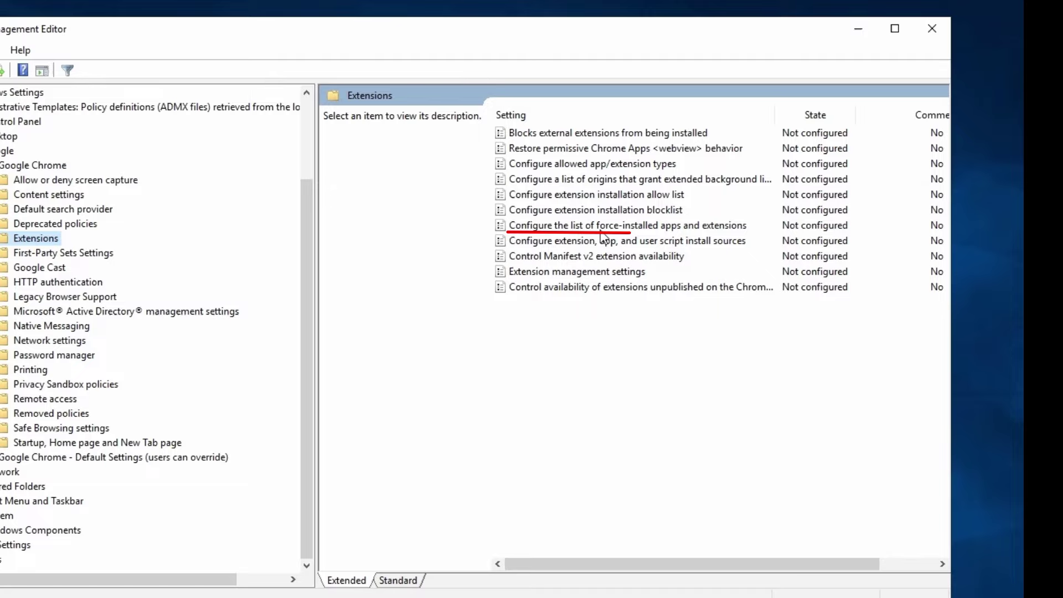
pyautogui.doubleClick(600, 227)
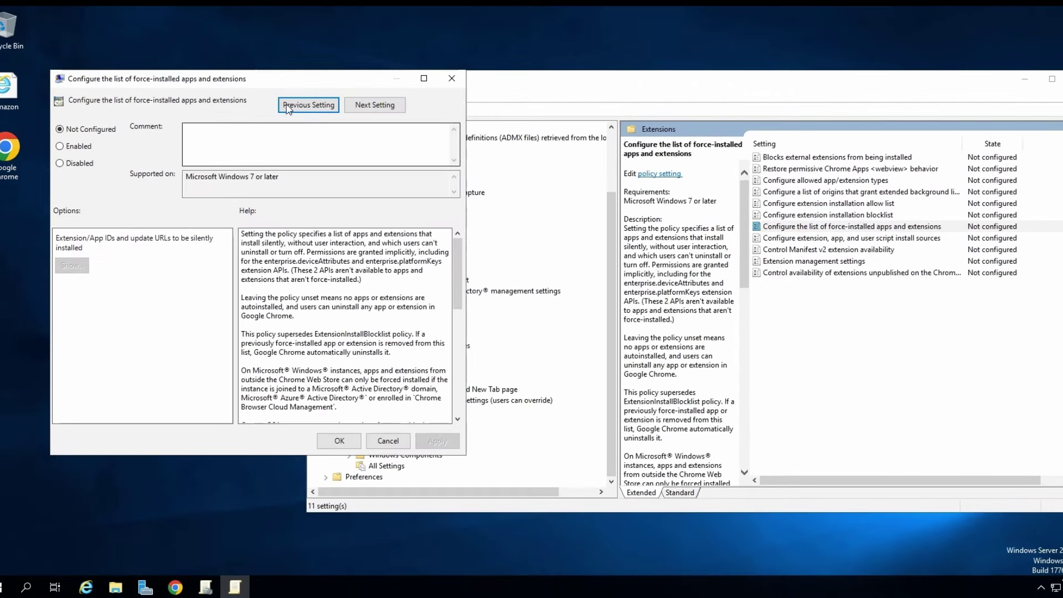
pyautogui.moveTo(279, 78); pyautogui.dragTo(608, 139)
pyautogui.click(388, 207)
# - Open the policy's Show list and copy the Zoom ID and update URL line from Notepad
pyautogui.click(399, 327)
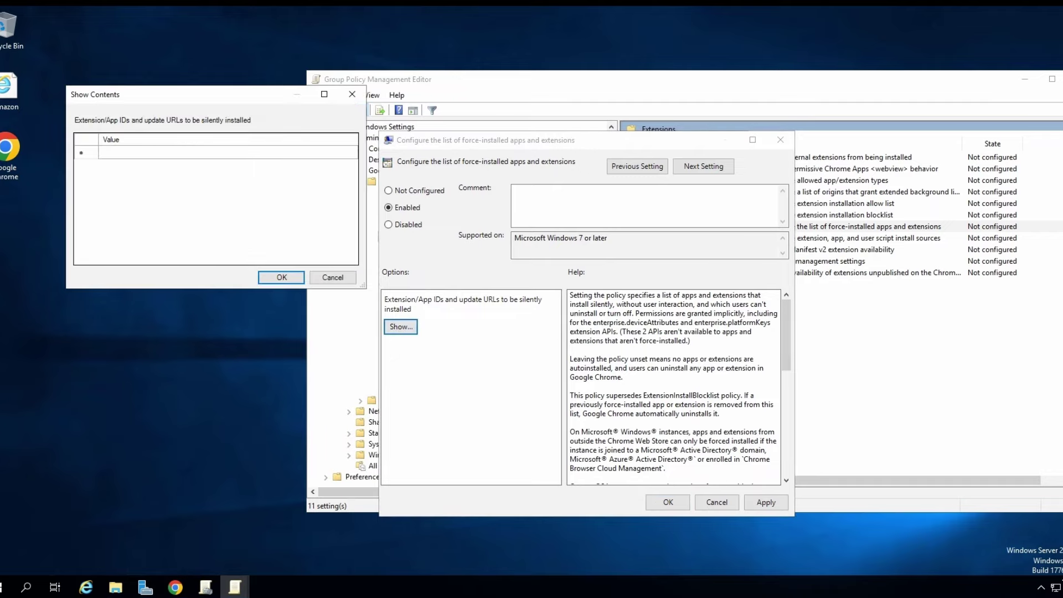
pyautogui.hotkey('alt', 'Tab')
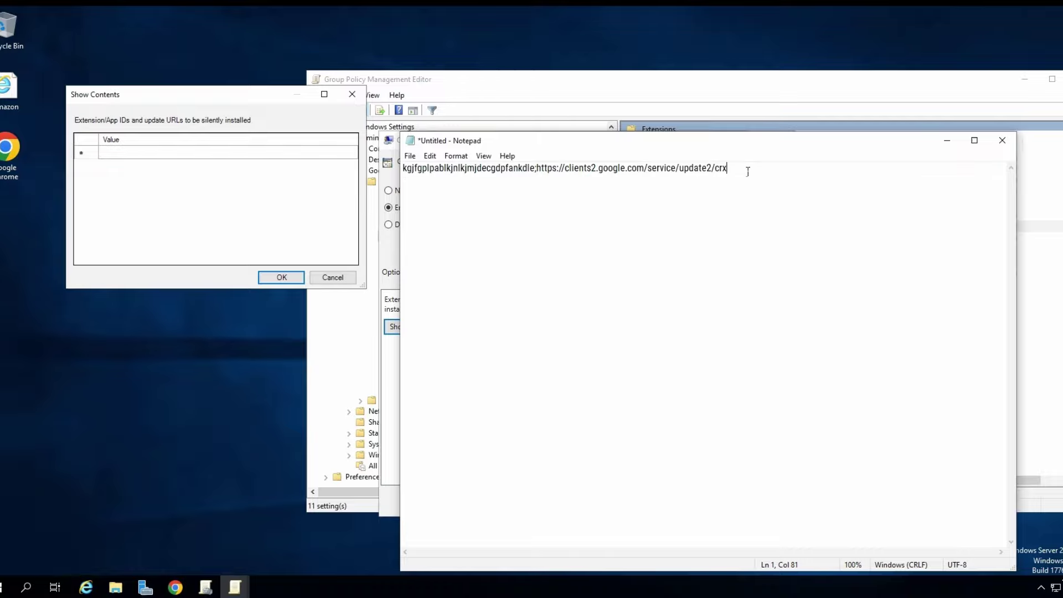
pyautogui.moveTo(747, 171); pyautogui.dragTo(402, 168)
pyautogui.rightClick(442, 170)
pyautogui.click(463, 214)
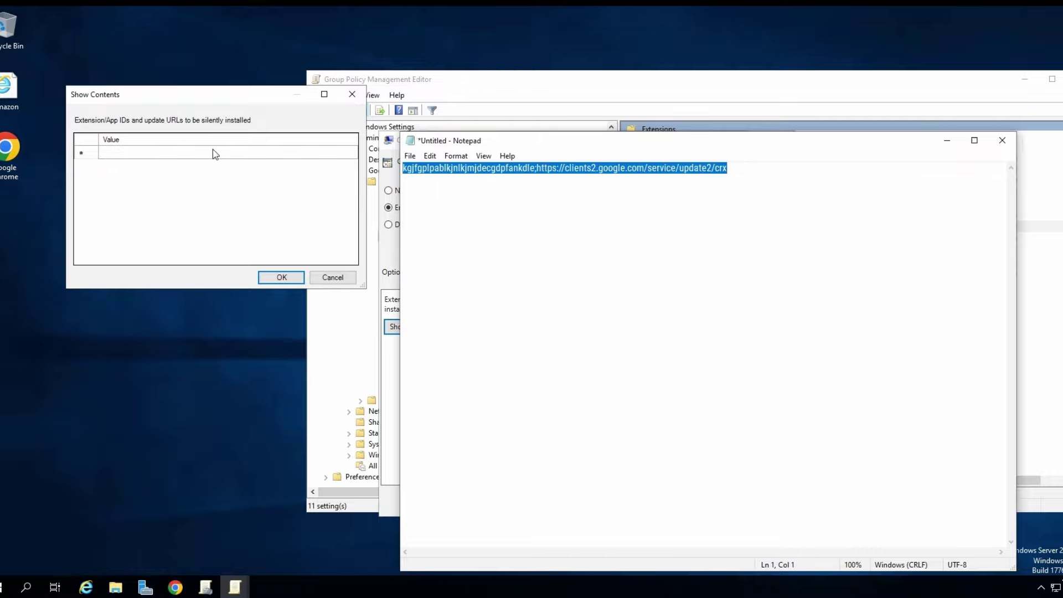
# - Paste the line into the first Value row and confirm both dialogs with OK
pyautogui.click(216, 154)
pyautogui.click(288, 153)
pyautogui.rightClick(287, 154)
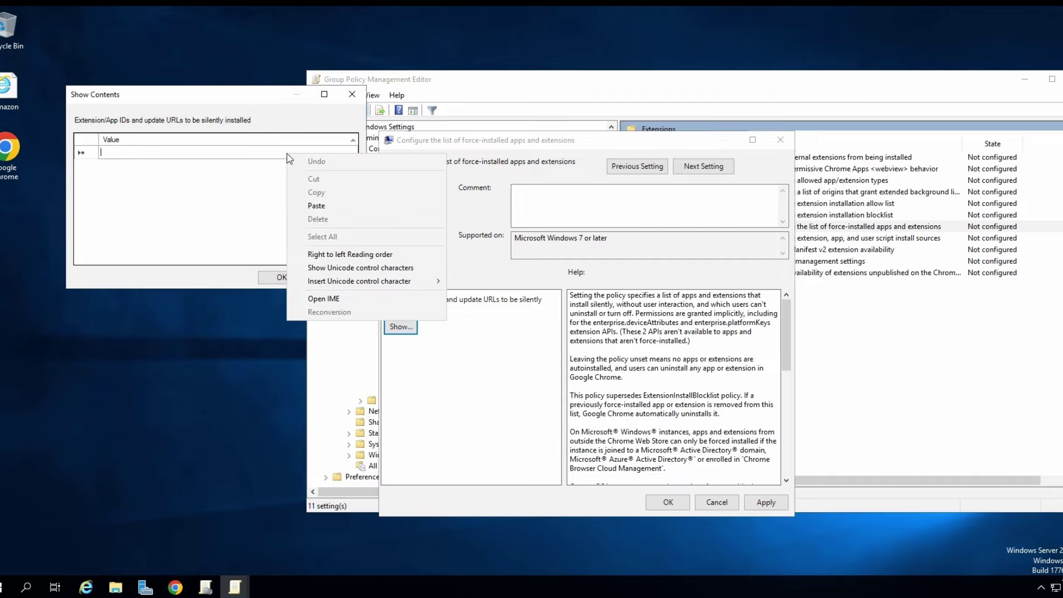
pyautogui.click(310, 210)
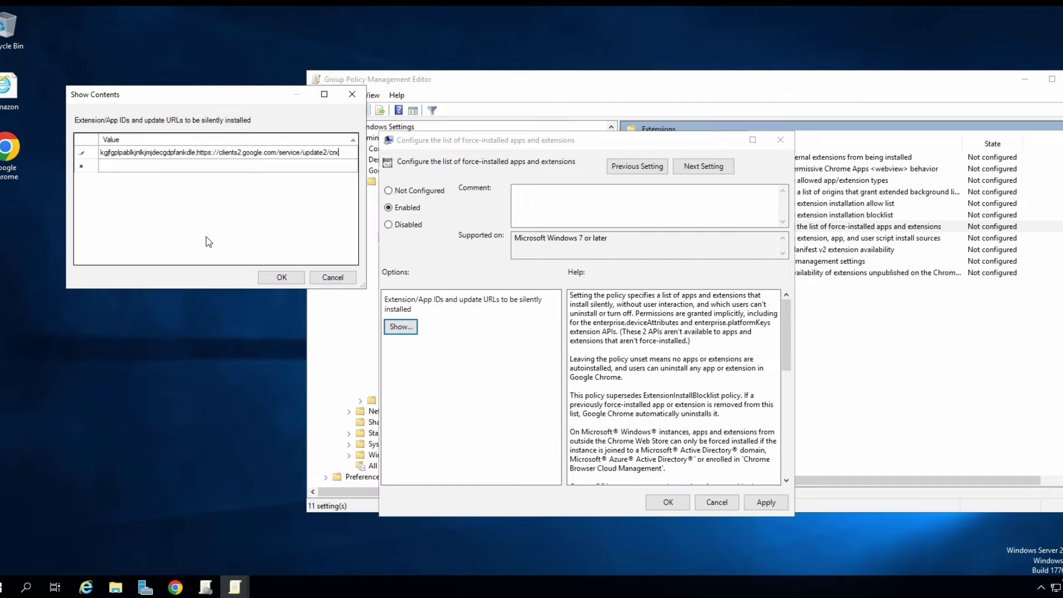
pyautogui.click(281, 277)
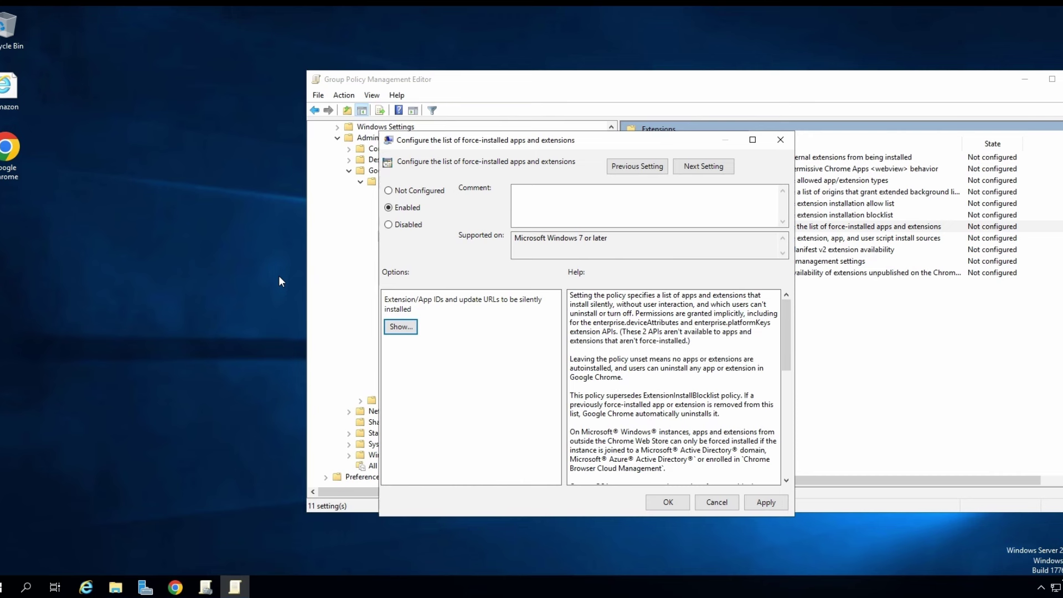
pyautogui.click(668, 502)
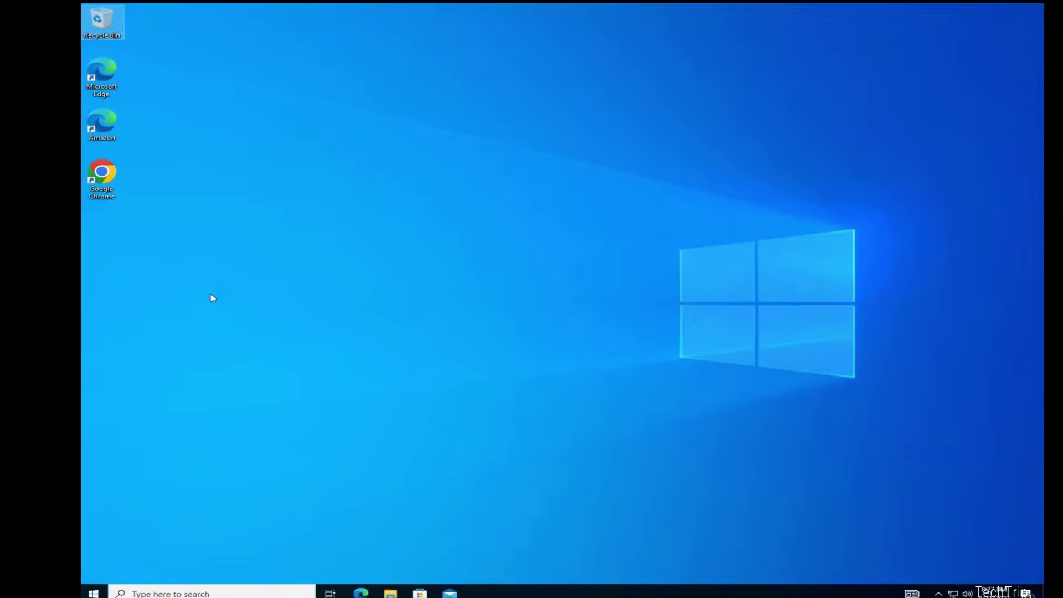
# - Launch Chrome from the desktop, maximize it, and open the Manage Extensions page
pyautogui.click(110, 177)
pyautogui.doubleClick(110, 177)
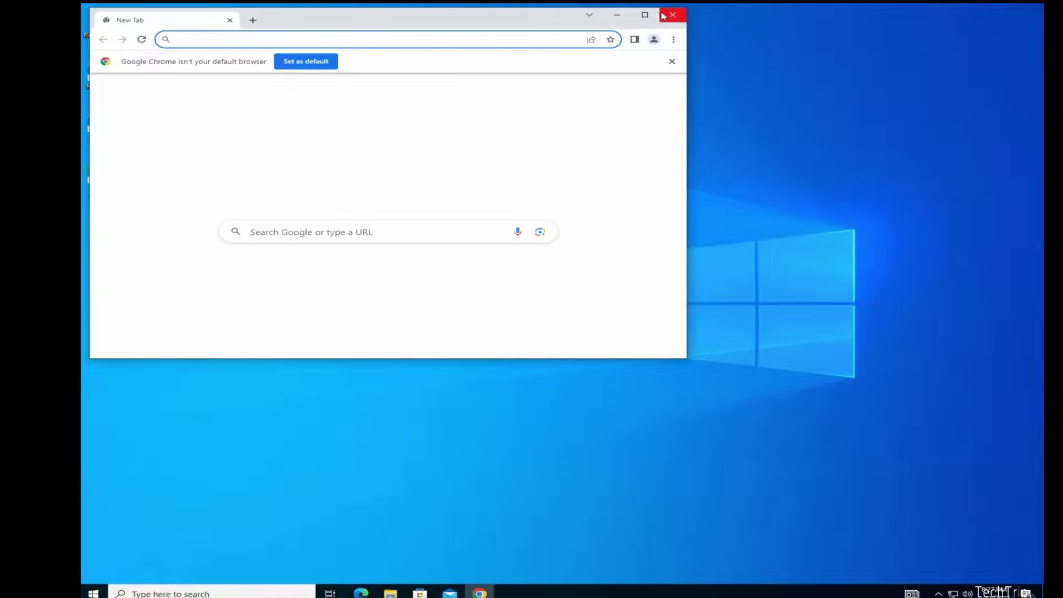
pyautogui.click(645, 15)
pyautogui.click(1032, 29)
pyautogui.moveTo(939, 132)
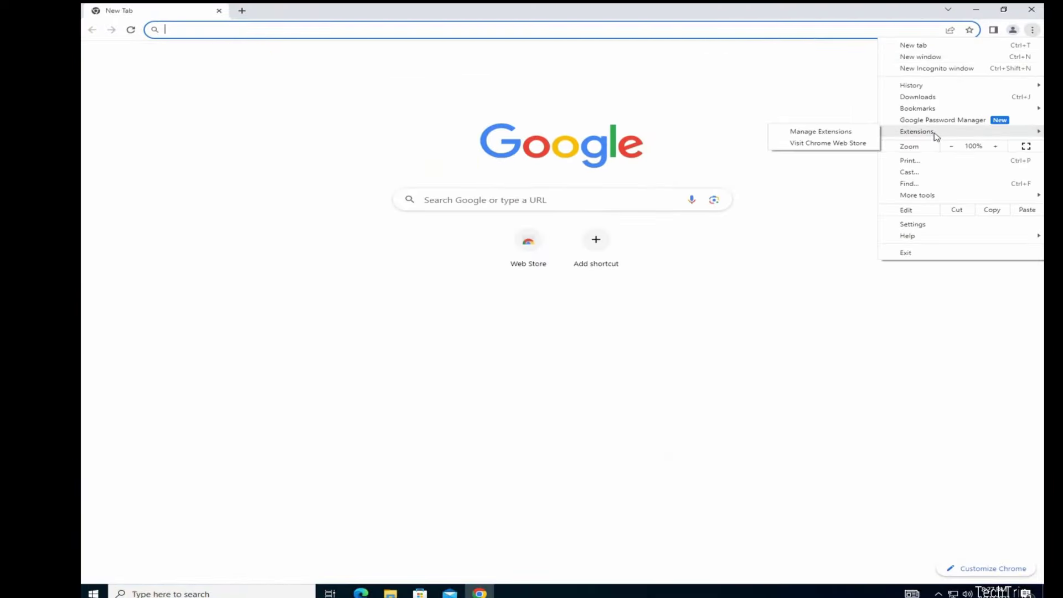
pyautogui.click(808, 135)
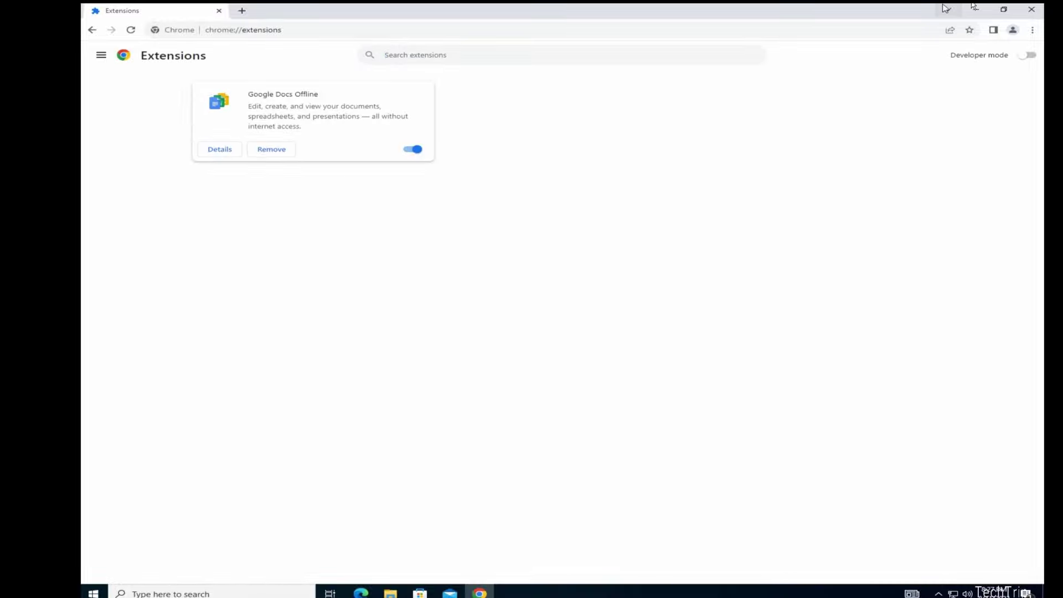
pyautogui.click(254, 595)
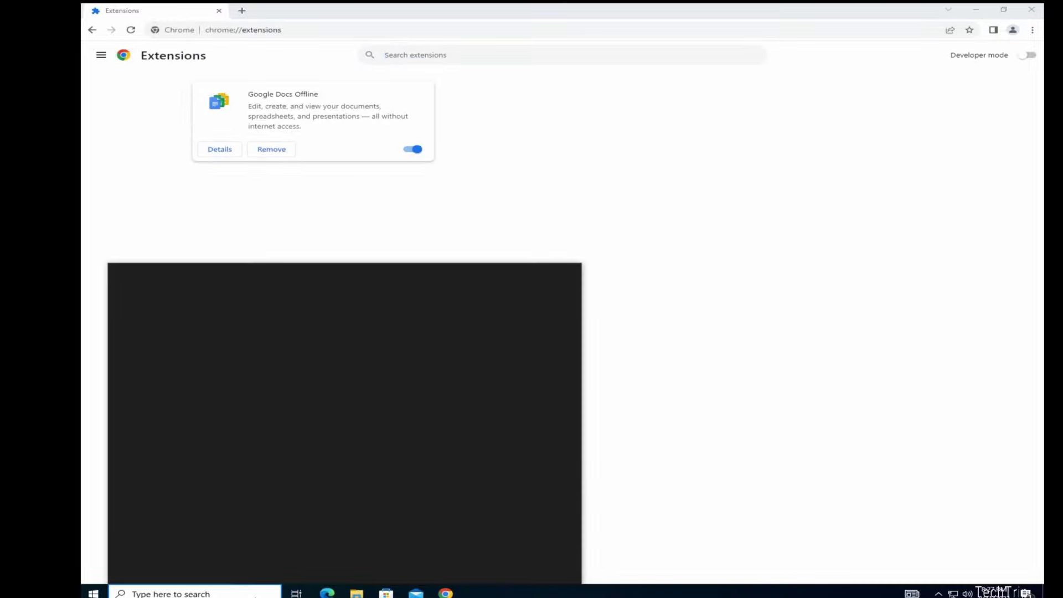